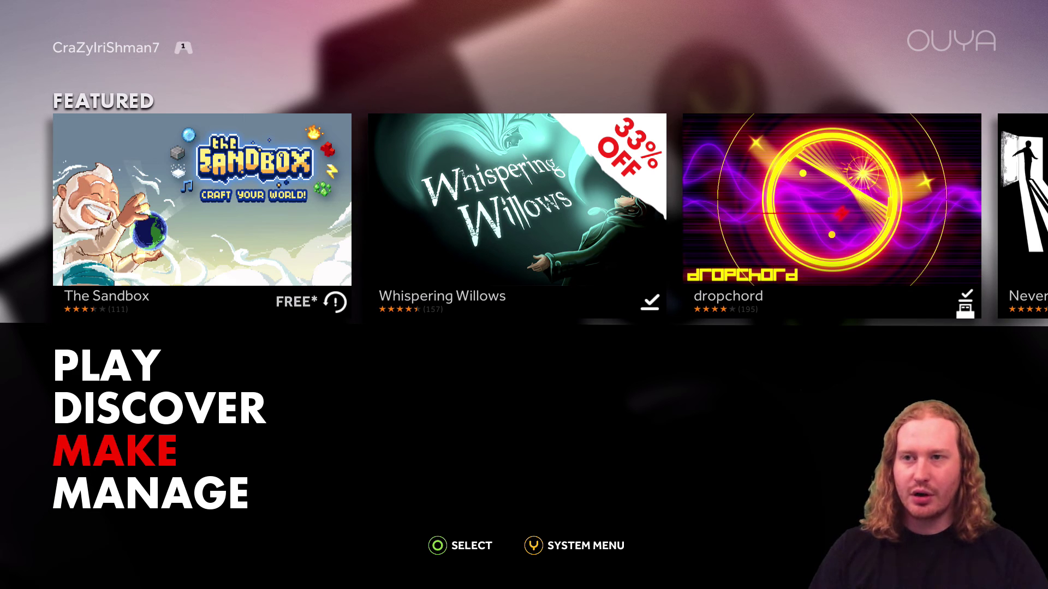
Step: Enter the MAKE section and move down to the Appstore tile in Builds Software
{"action": "key", "text": "Return"}
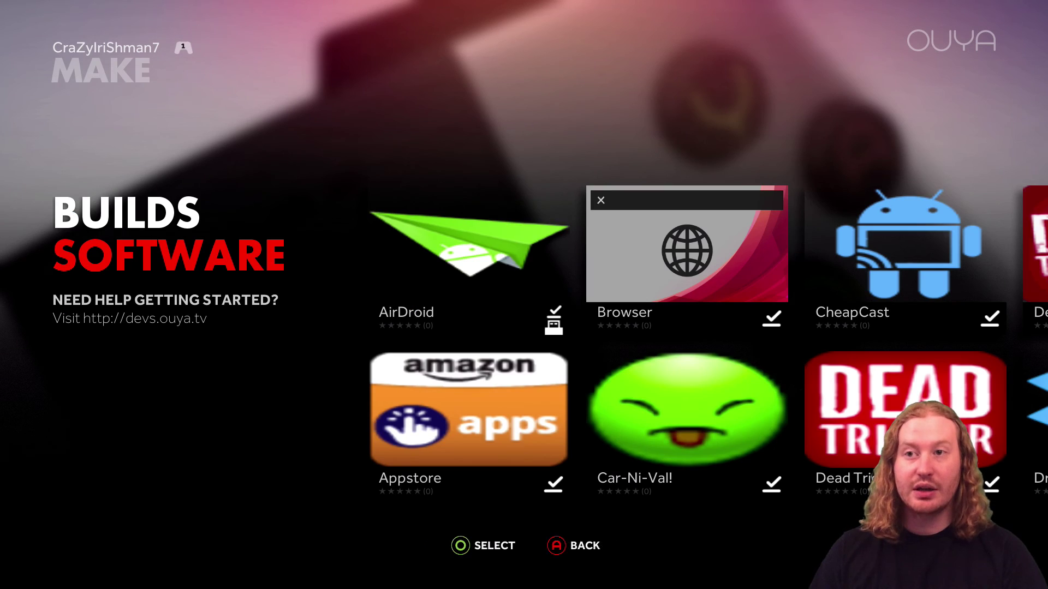
{"action": "key", "text": "Down"}
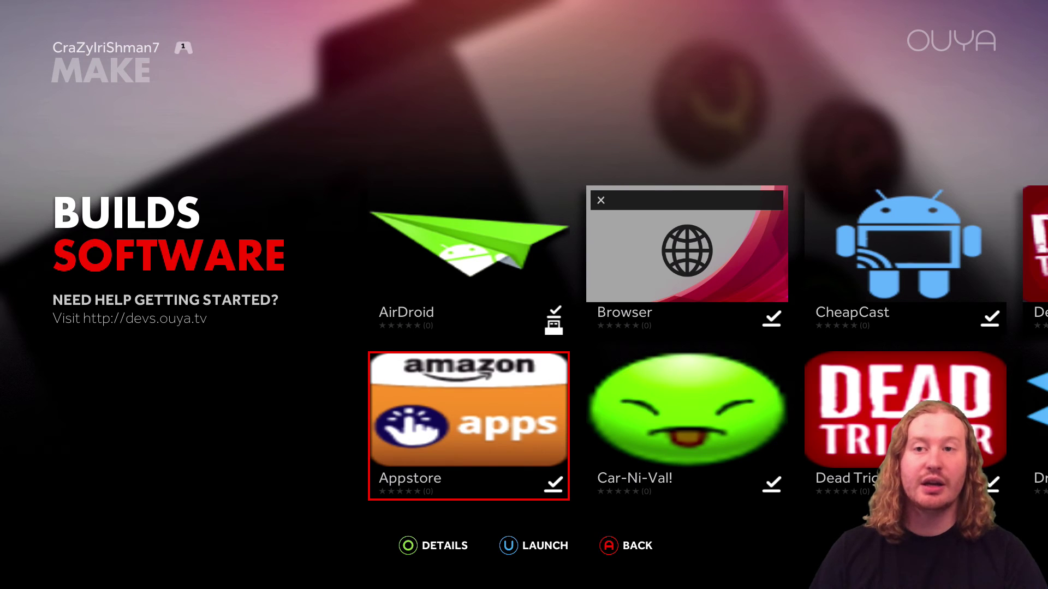
Step: Launch Amazon Appstore and start a store search, entering the letter r
{"action": "key", "text": "Return"}
{"action": "key", "text": "Return"}
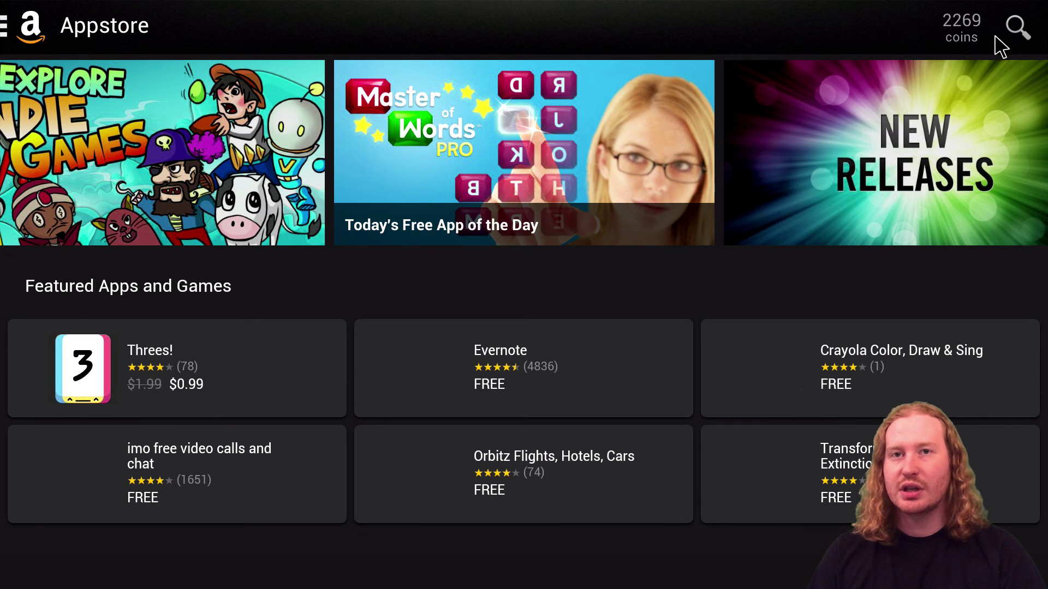
{"action": "left_click", "coordinate": [1015, 28]}
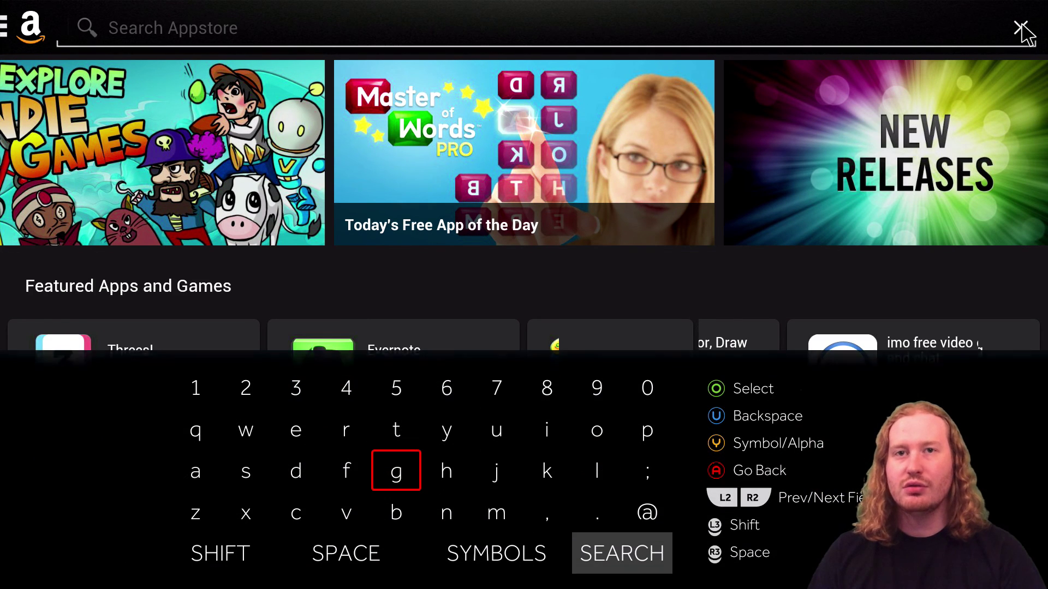
{"action": "key", "text": "Up"}
{"action": "key", "text": "Left"}
{"action": "key", "text": "Return"}
Step: Spell out 'reflector' on the on-screen keyboard and run the search
{"action": "key", "text": "Up"}
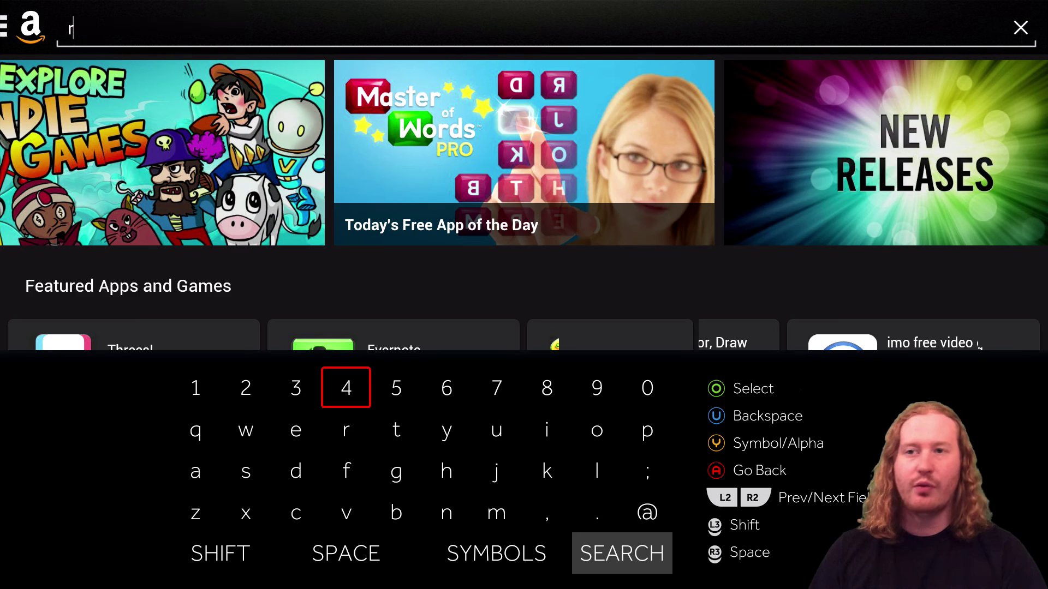
{"action": "key", "text": "Down"}
{"action": "key", "text": "Left"}
{"action": "key", "text": "Return"}
{"action": "key", "text": "Down"}
{"action": "key", "text": "Right"}
{"action": "key", "text": "Return"}
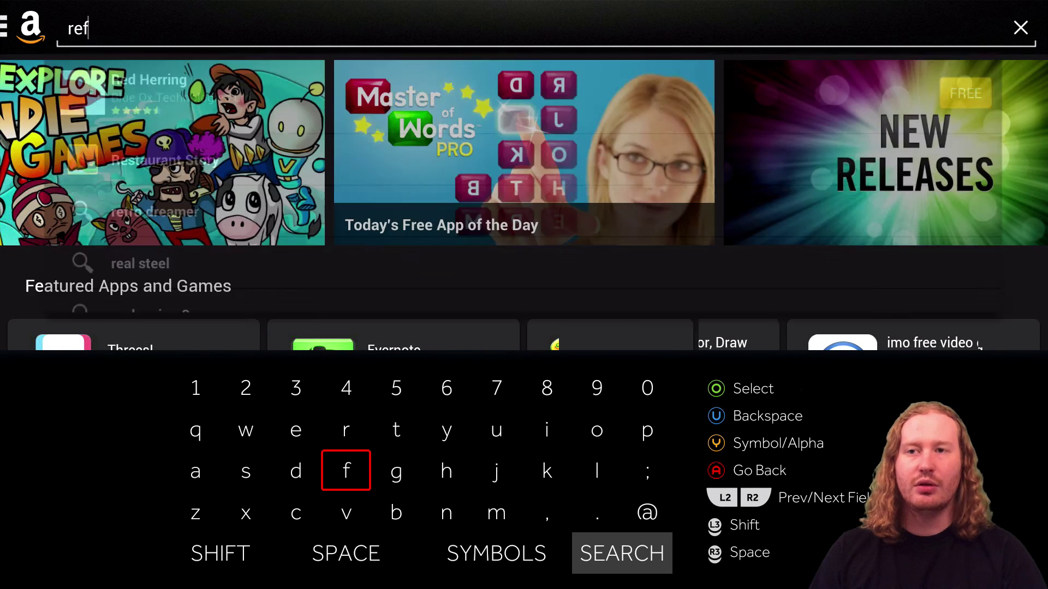
{"action": "key", "text": "Right"}
{"action": "key", "text": "Right"}
{"action": "key", "text": "Right"}
{"action": "key", "text": "Right"}
{"action": "key", "text": "Right"}
{"action": "key", "text": "Return"}
{"action": "key", "text": "Up"}
{"action": "key", "text": "Left"}
{"action": "key", "text": "Left"}
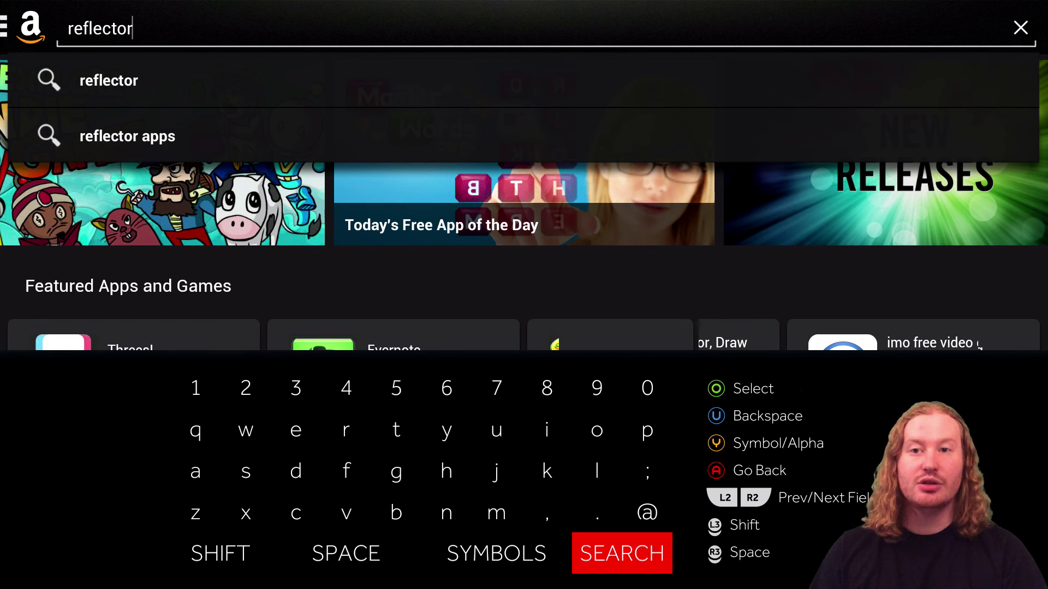
{"action": "key", "text": "Return"}
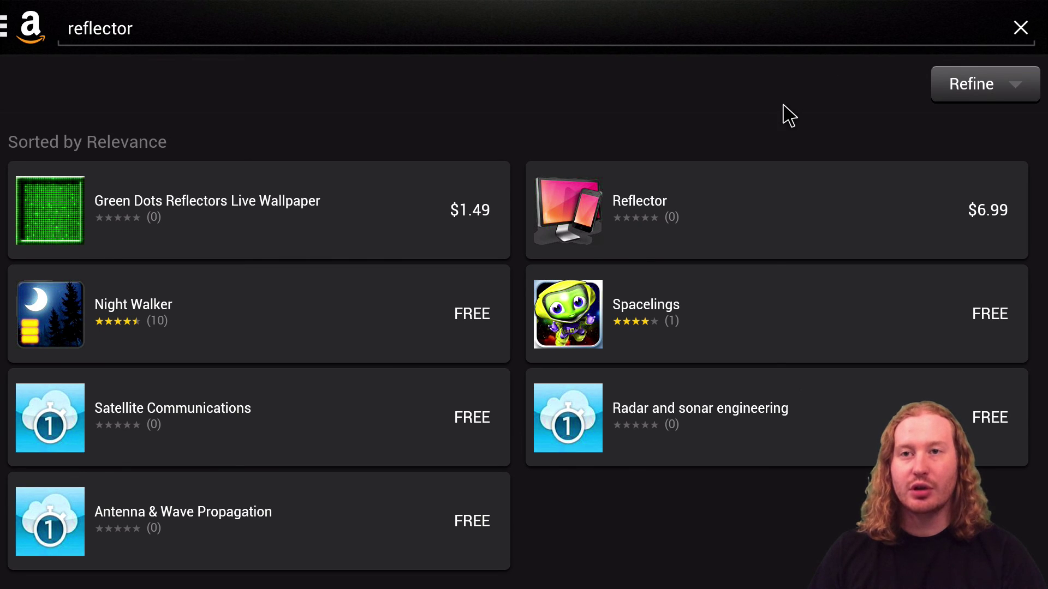
Step: Install the $6.99 Reflector app, accepting its permissions, then launch it
{"action": "left_click", "coordinate": [642, 208]}
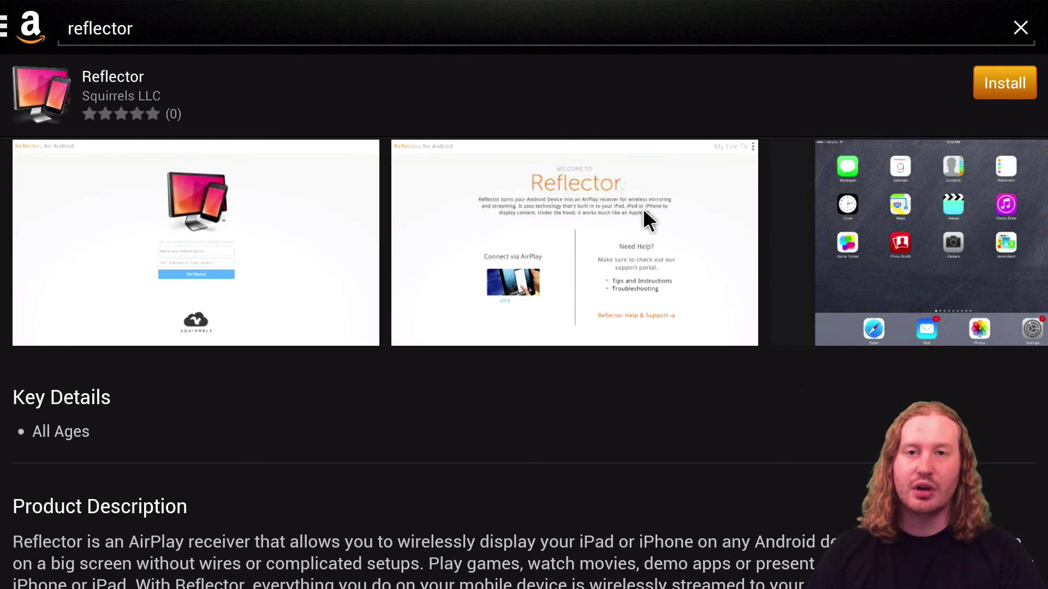
{"action": "left_click", "coordinate": [1004, 90]}
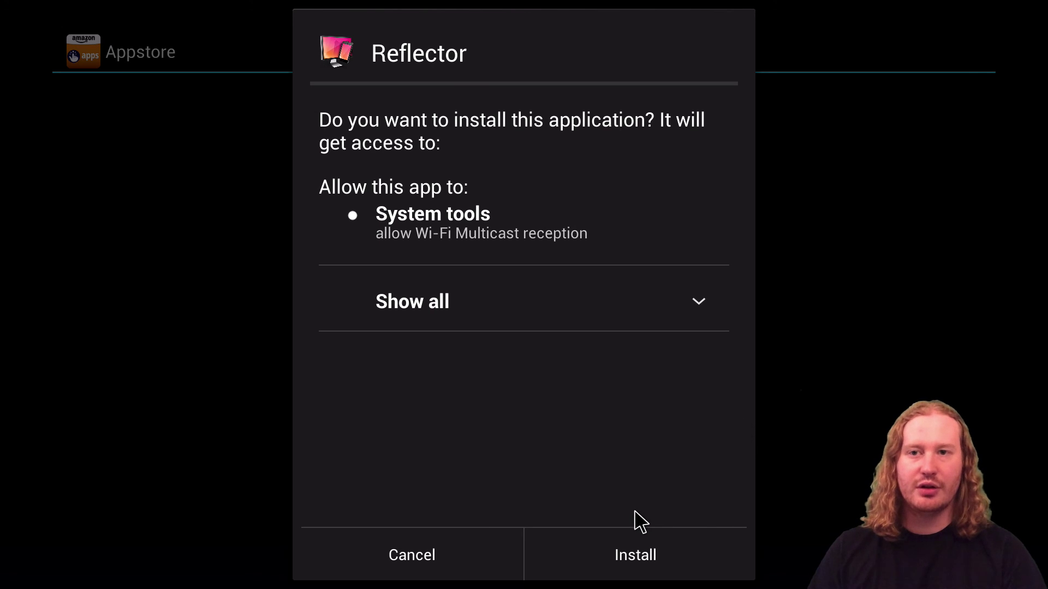
{"action": "left_click", "coordinate": [649, 557]}
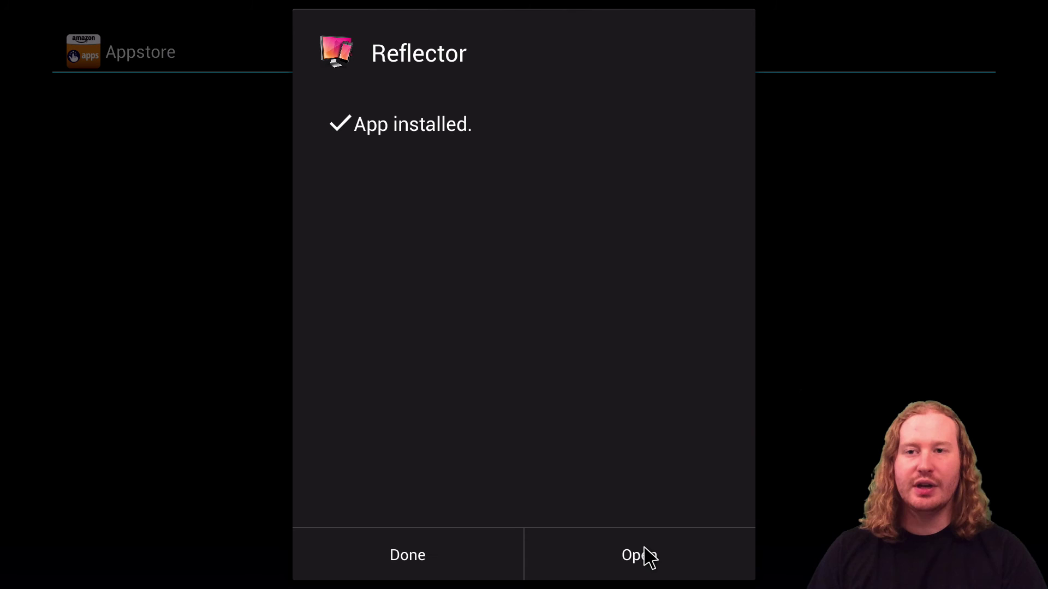
{"action": "left_click", "coordinate": [649, 557]}
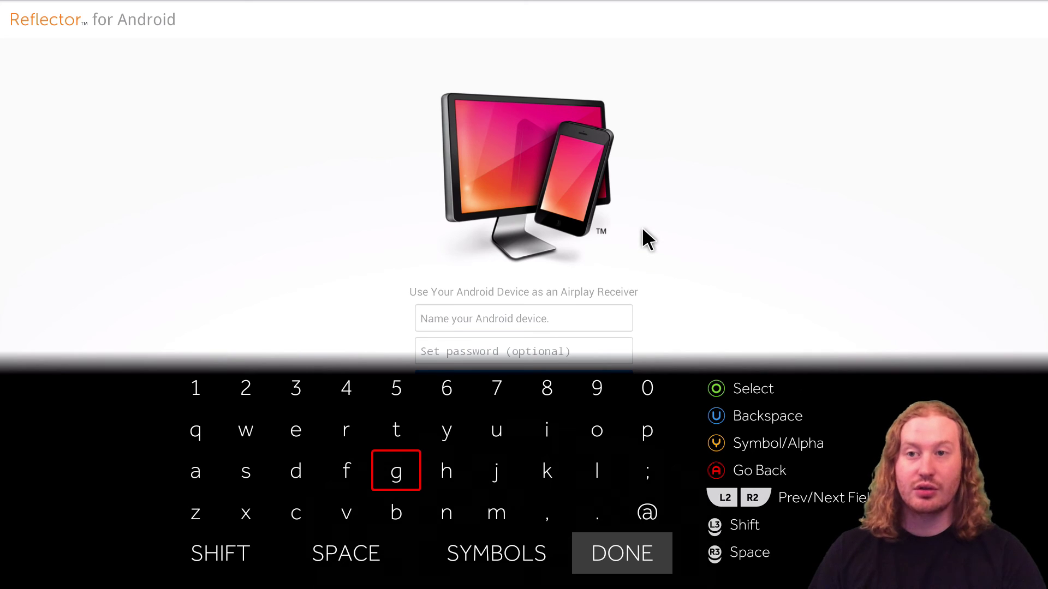
Step: Name the Reflector receiver OUYA, dismiss the keyboard, and press Get Started
{"action": "key", "text": "Down"}
{"action": "key", "text": "Escape"}
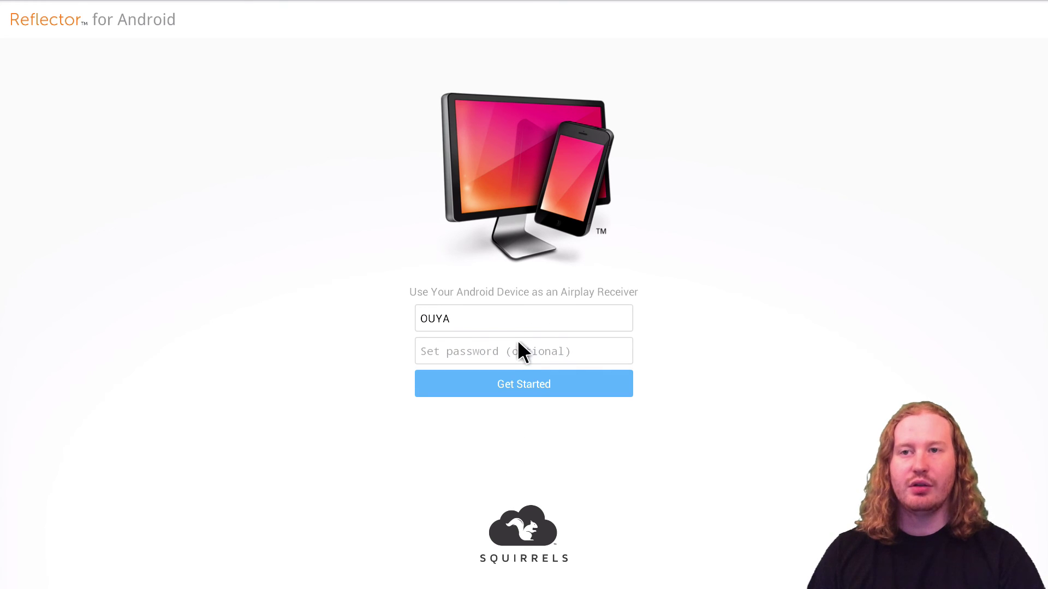
{"action": "left_click", "coordinate": [521, 384]}
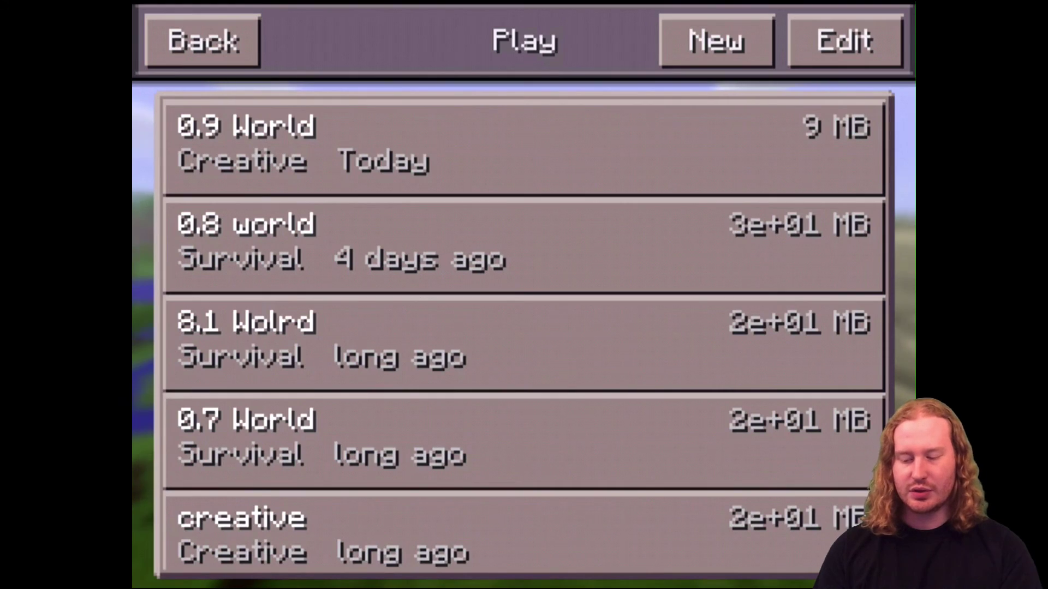
Step: Load the 0.9 World save in Minecraft Pocket Edition
{"action": "left_click", "coordinate": [524, 146]}
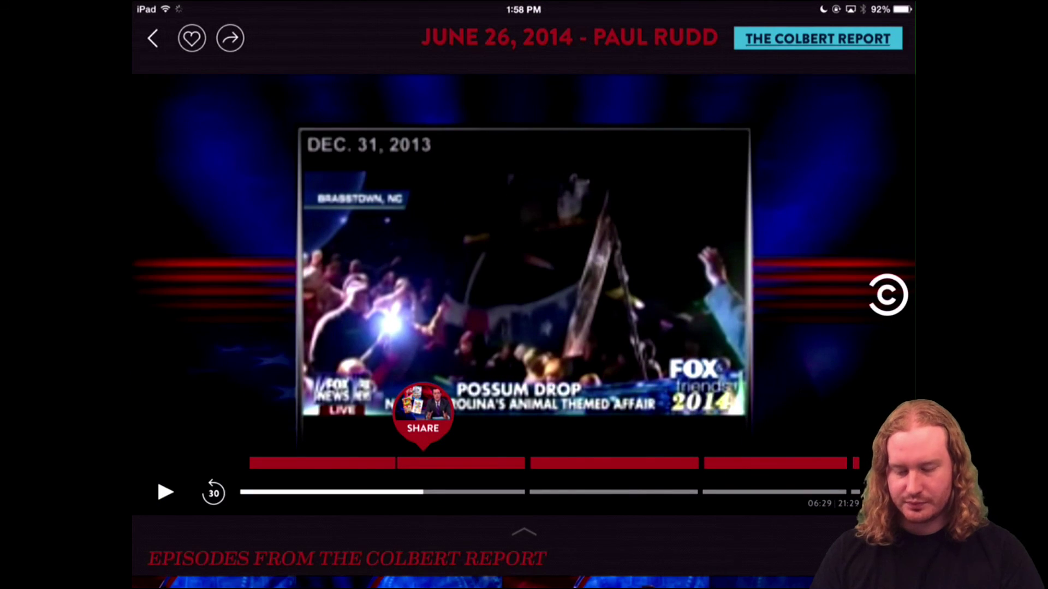
Step: Exit the Colbert Report episode in Comedy Central to the iPad home screen
{"action": "key", "text": "super"}
{"action": "key", "text": "super"}
{"action": "key", "text": "super"}
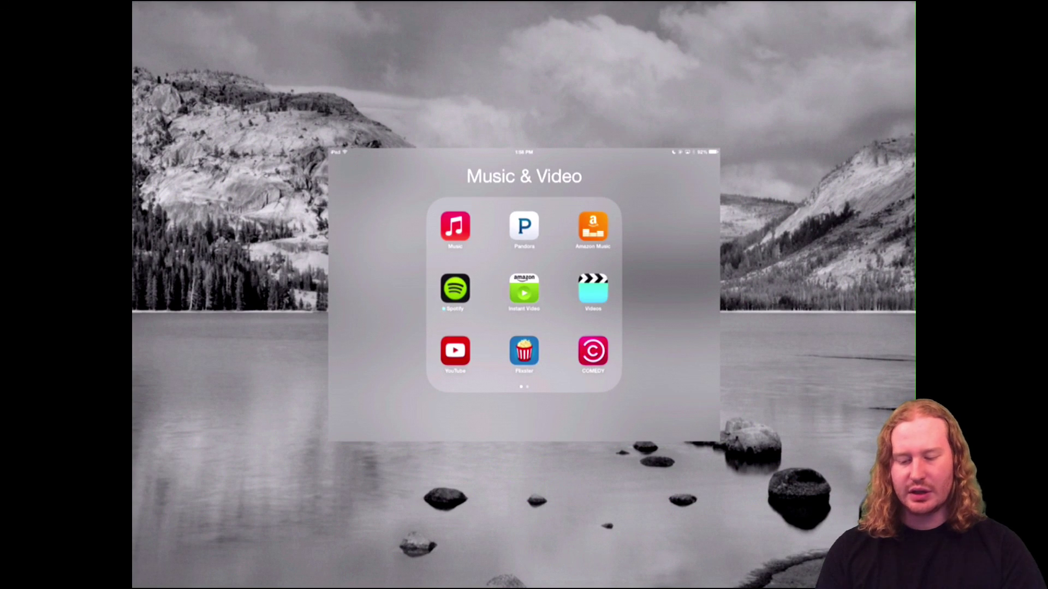
Step: Return to the iPad home screen and launch Safari from the Internet folder
{"action": "key", "text": "super"}
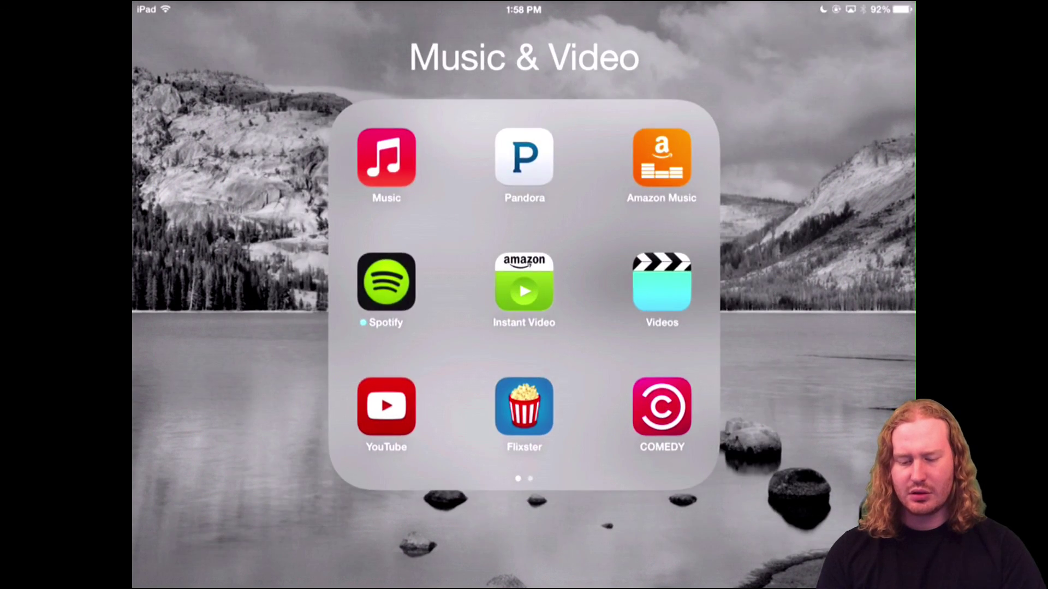
{"action": "key", "text": "super"}
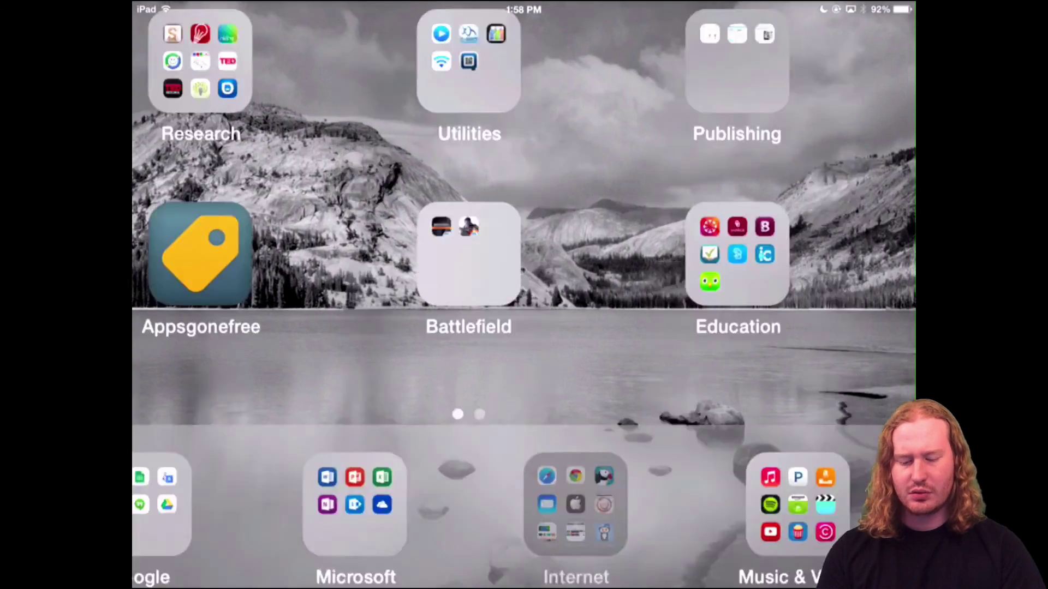
{"action": "left_click", "coordinate": [575, 505]}
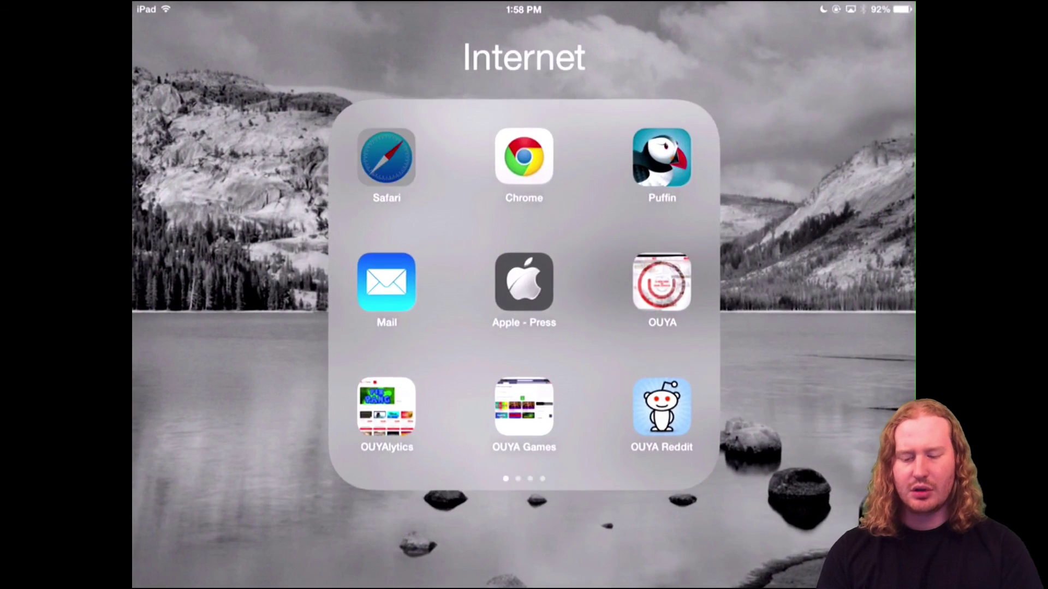
{"action": "left_click", "coordinate": [388, 156]}
Step: Enter 'steam' in a new Safari tab to load the Steam store website
{"action": "left_click", "coordinate": [894, 31]}
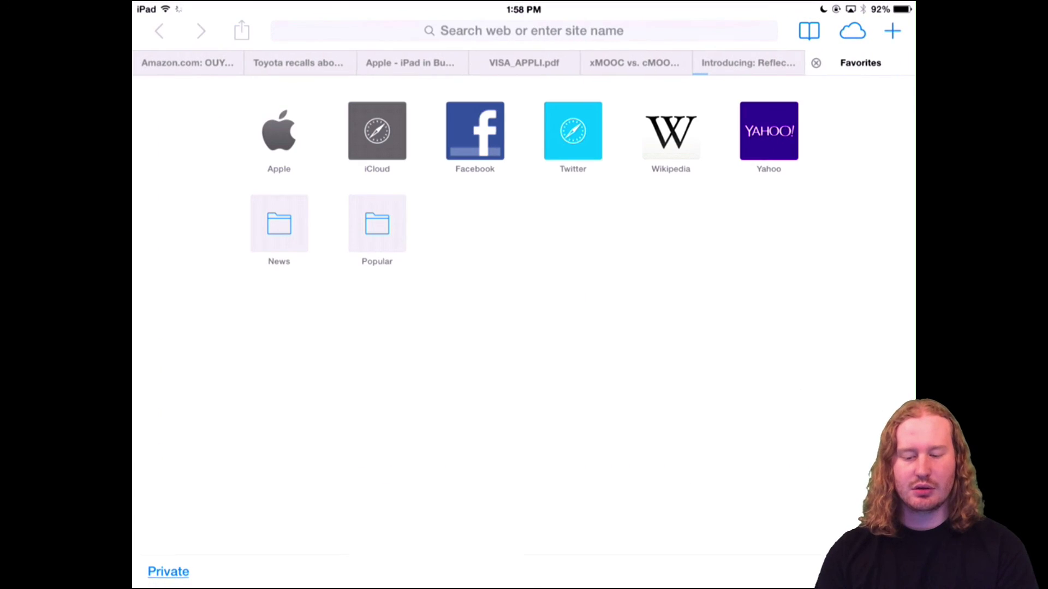
{"action": "type", "text": "steam"}
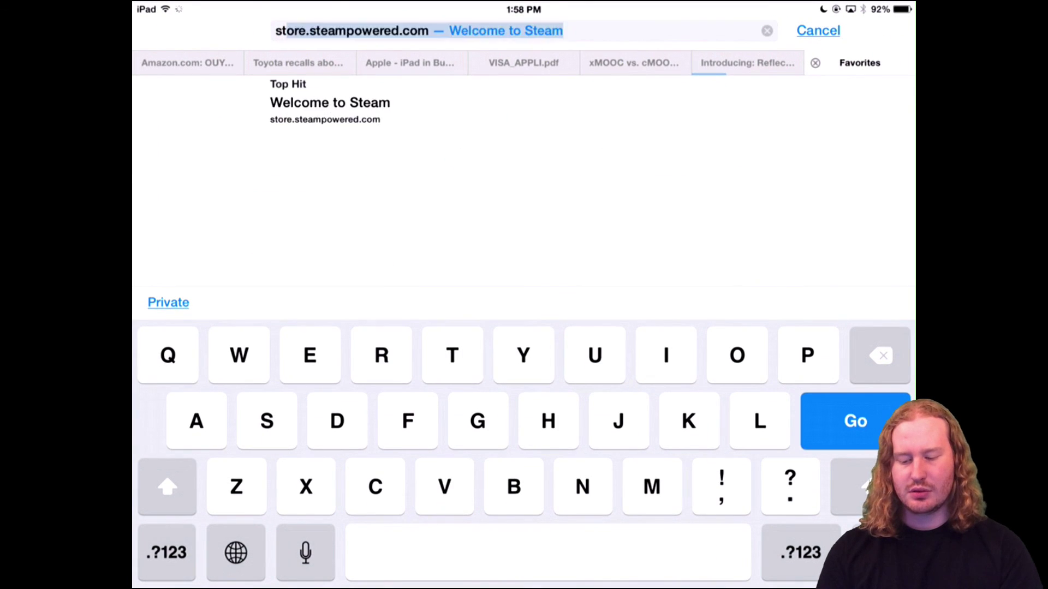
{"action": "key", "text": "Return"}
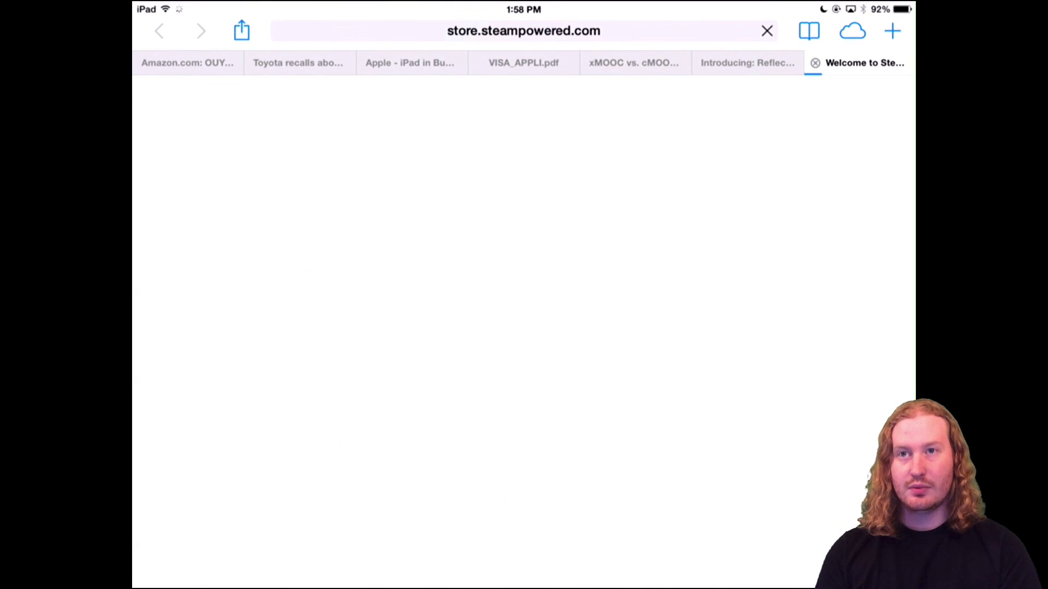
Step: Scroll up and down through the sections of store.steampowered.com
{"action": "scroll", "coordinate": [524, 328], "scroll_direction": "down", "scroll_amount": 10}
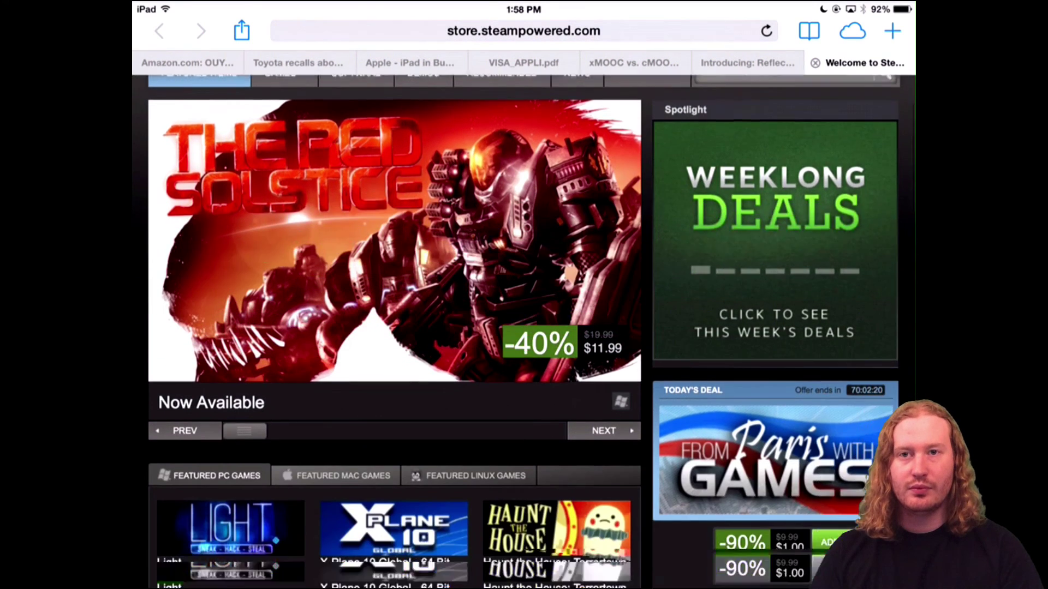
{"action": "scroll", "coordinate": [394, 328], "scroll_direction": "down", "scroll_amount": 8}
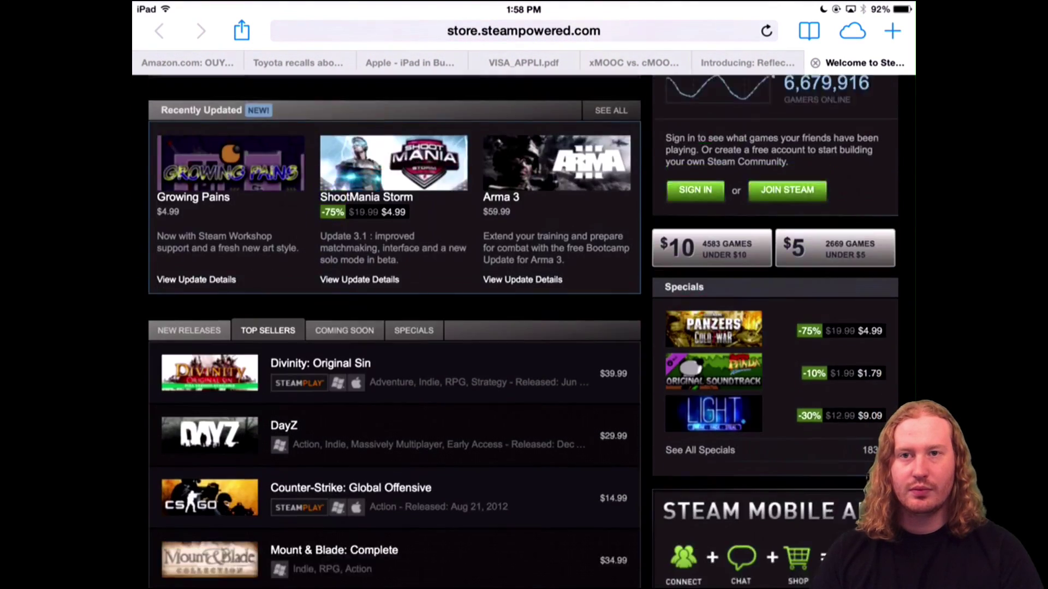
{"action": "scroll", "coordinate": [393, 327], "scroll_direction": "down", "scroll_amount": 10}
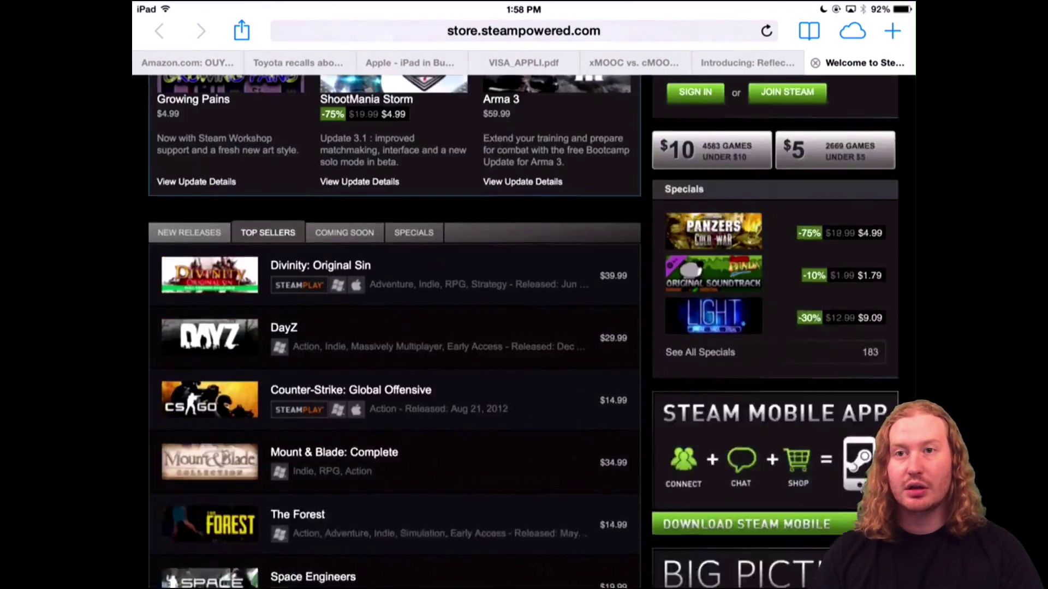
{"action": "scroll", "coordinate": [394, 328], "scroll_direction": "up", "scroll_amount": 10}
{"action": "scroll", "coordinate": [394, 328], "scroll_direction": "down", "scroll_amount": 3}
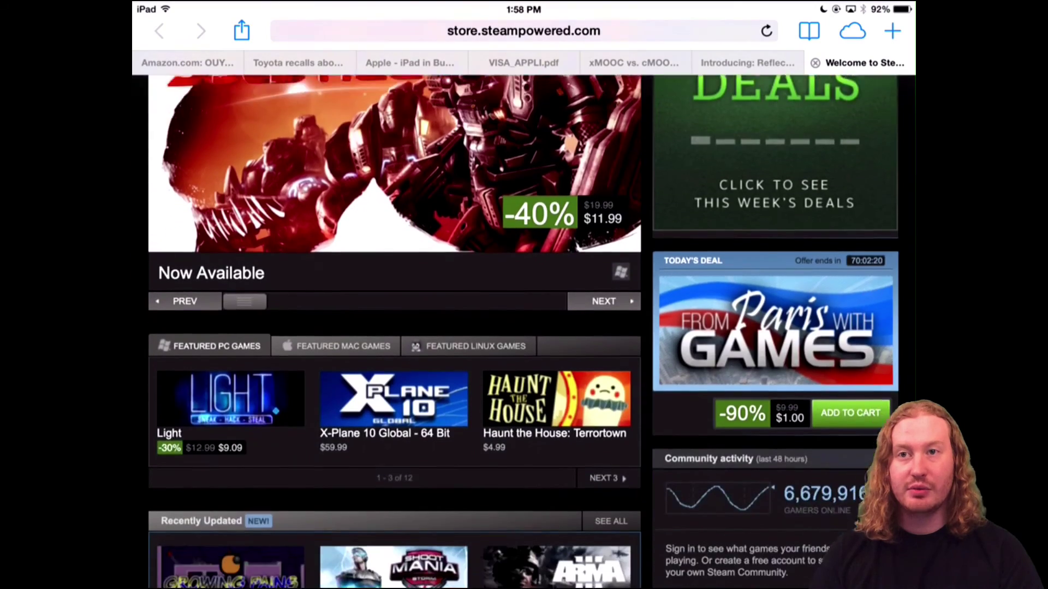
{"action": "scroll", "coordinate": [394, 327], "scroll_direction": "up", "scroll_amount": 5}
{"action": "scroll", "coordinate": [394, 328], "scroll_direction": "down", "scroll_amount": 3}
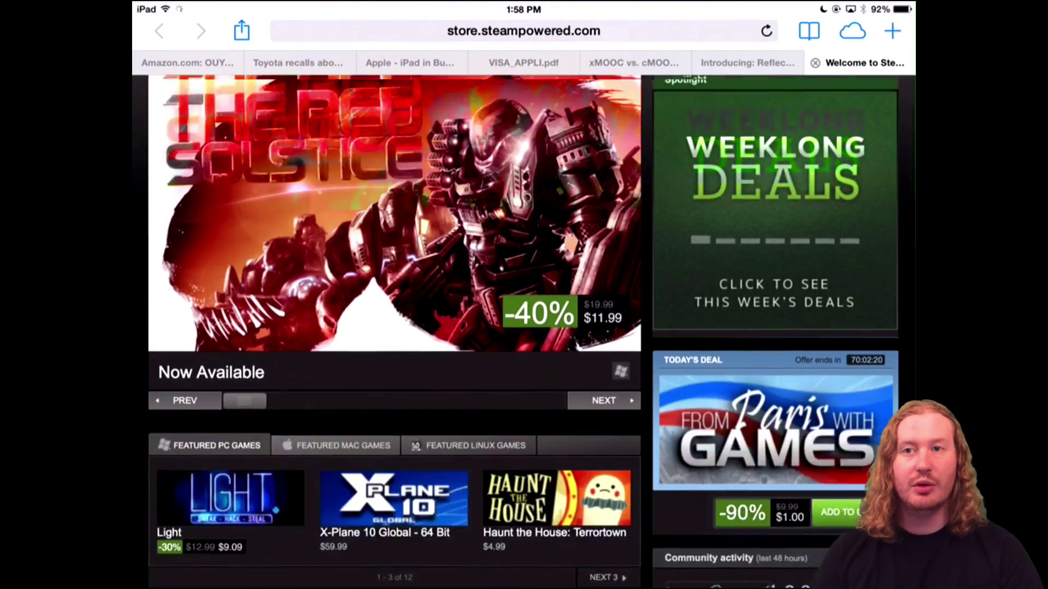
{"action": "scroll", "coordinate": [394, 328], "scroll_direction": "down", "scroll_amount": 8}
{"action": "scroll", "coordinate": [394, 328], "scroll_direction": "up", "scroll_amount": 10}
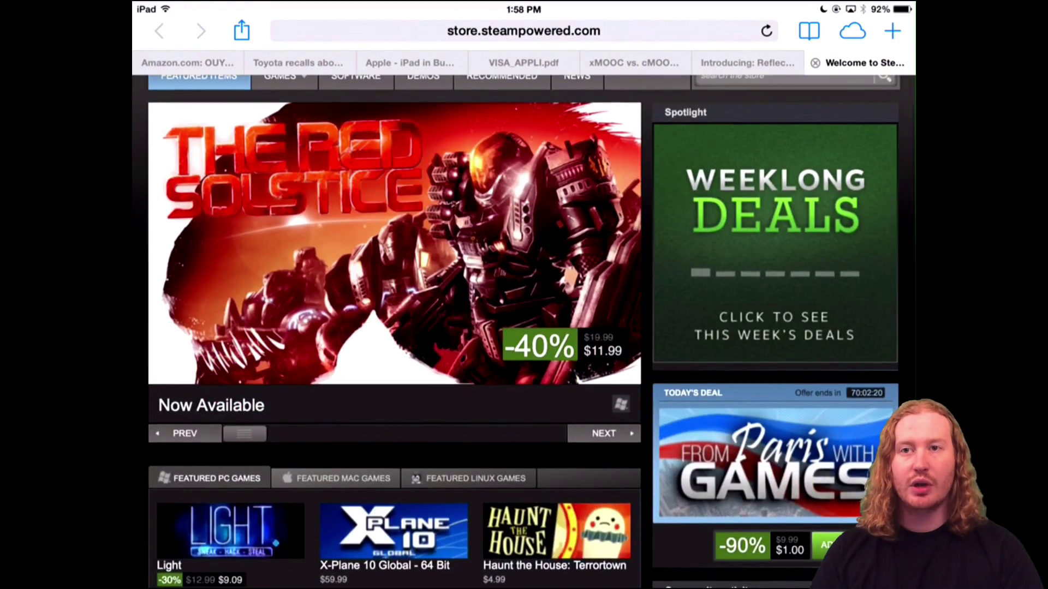
{"action": "scroll", "coordinate": [394, 328], "scroll_direction": "up", "scroll_amount": 3}
Step: Return home, peek into Music & Video, then show Control Center's AirPlay mirroring to OUYA
{"action": "key", "text": "super"}
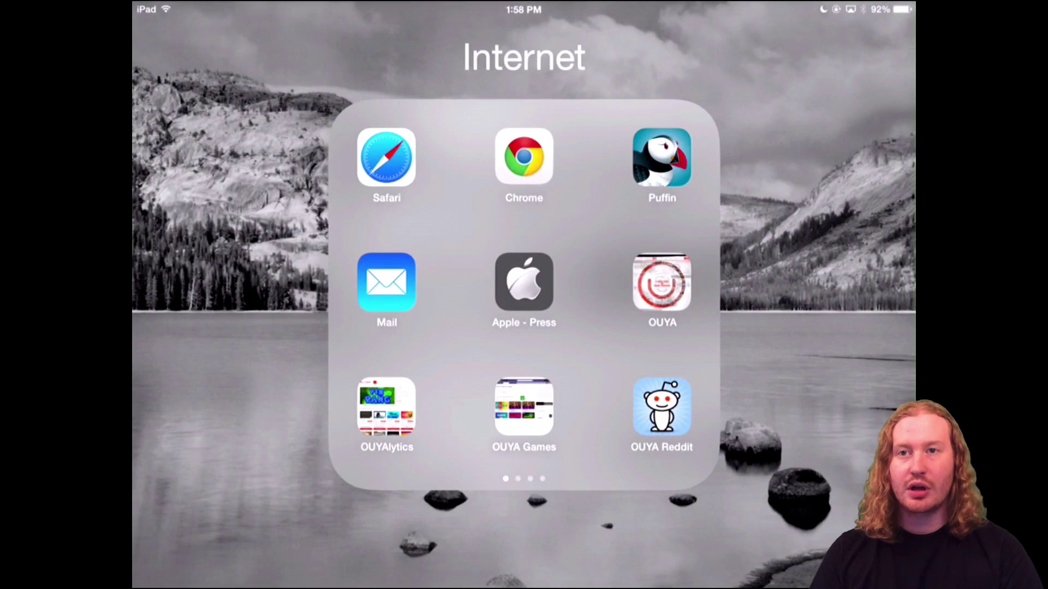
{"action": "key", "text": "super"}
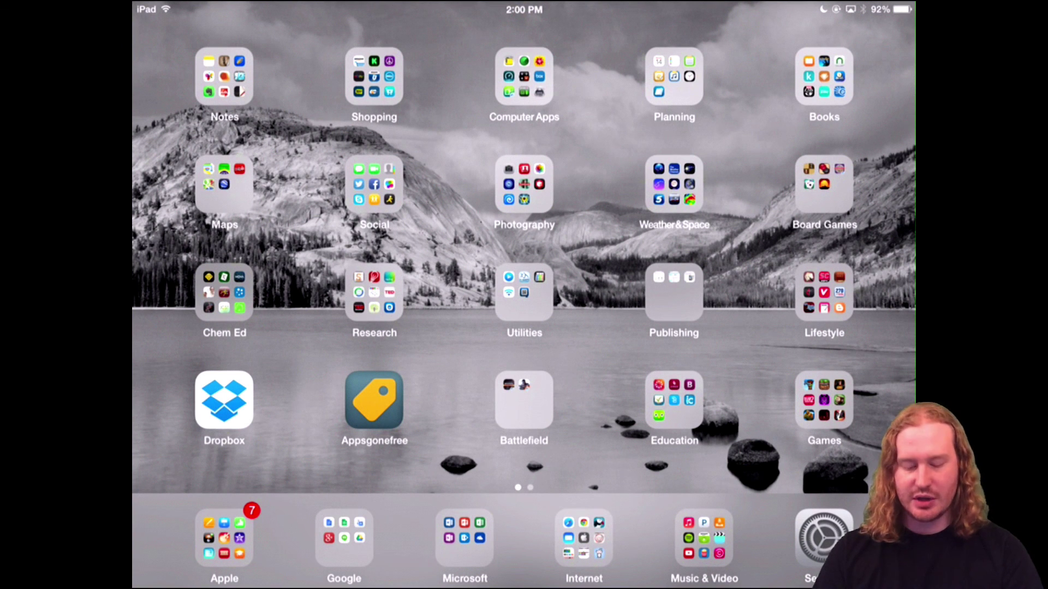
{"action": "left_click", "coordinate": [704, 538]}
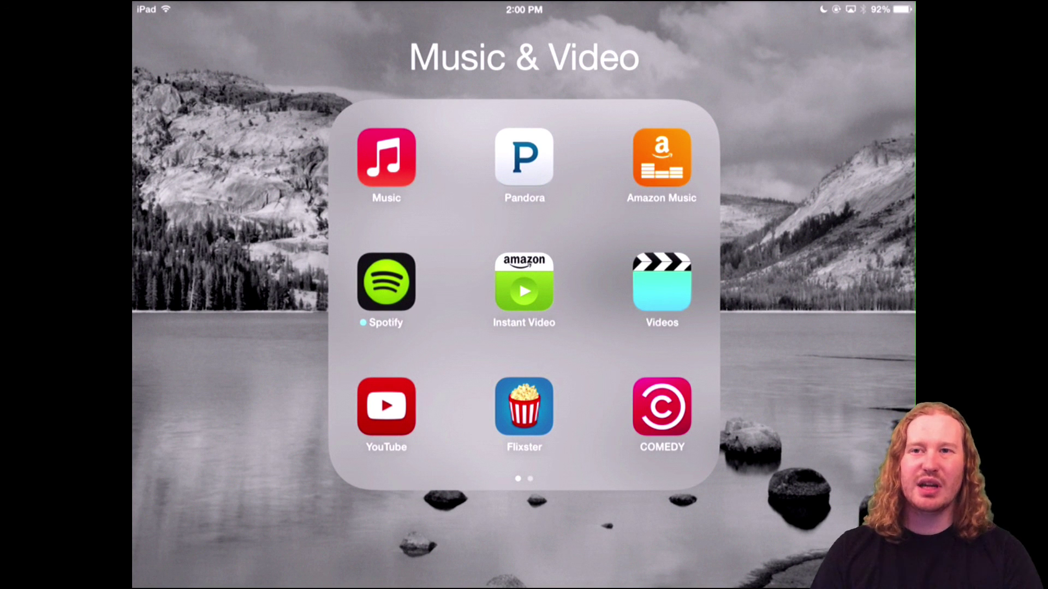
{"action": "key", "text": "Escape"}
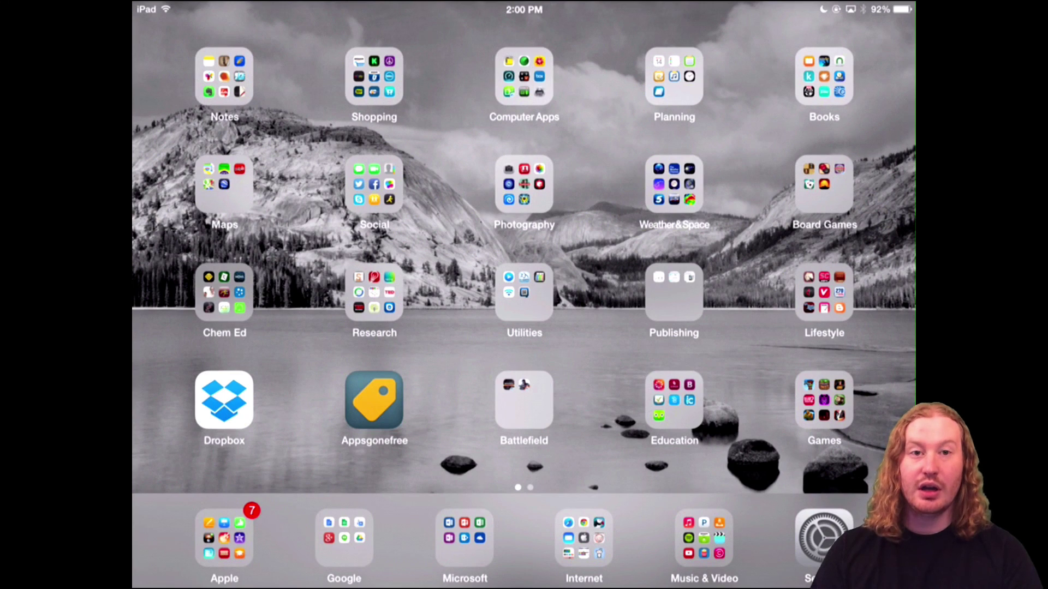
{"action": "left_click_drag", "start_coordinate": [525, 587], "coordinate": [524, 448]}
{"action": "left_click", "coordinate": [591, 557]}
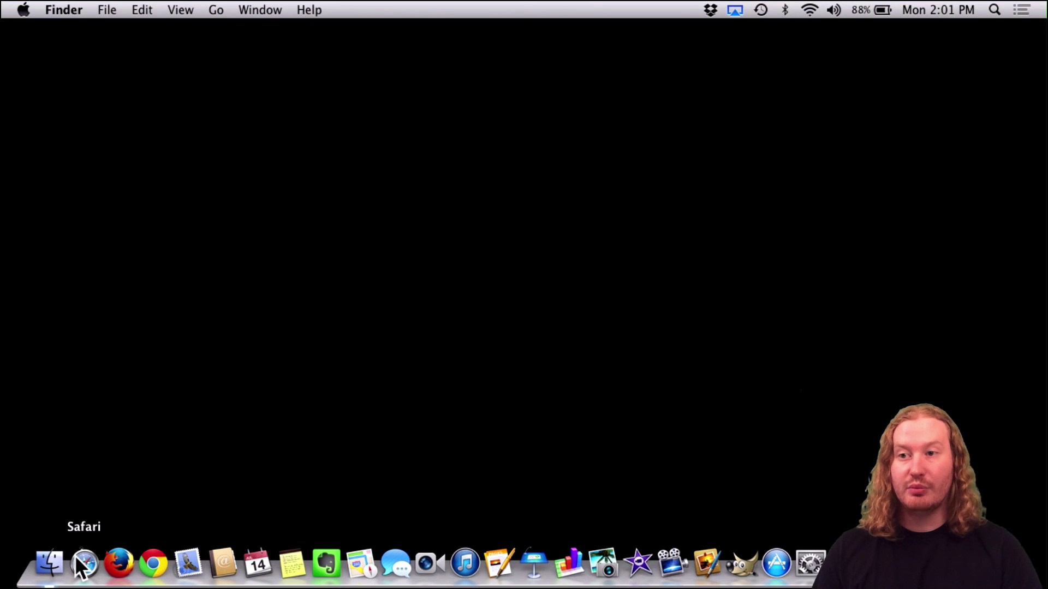
Step: Launch Safari on the Mac, load the Welcome to Steam top site, and show AirPlay display options
{"action": "left_click", "coordinate": [83, 565]}
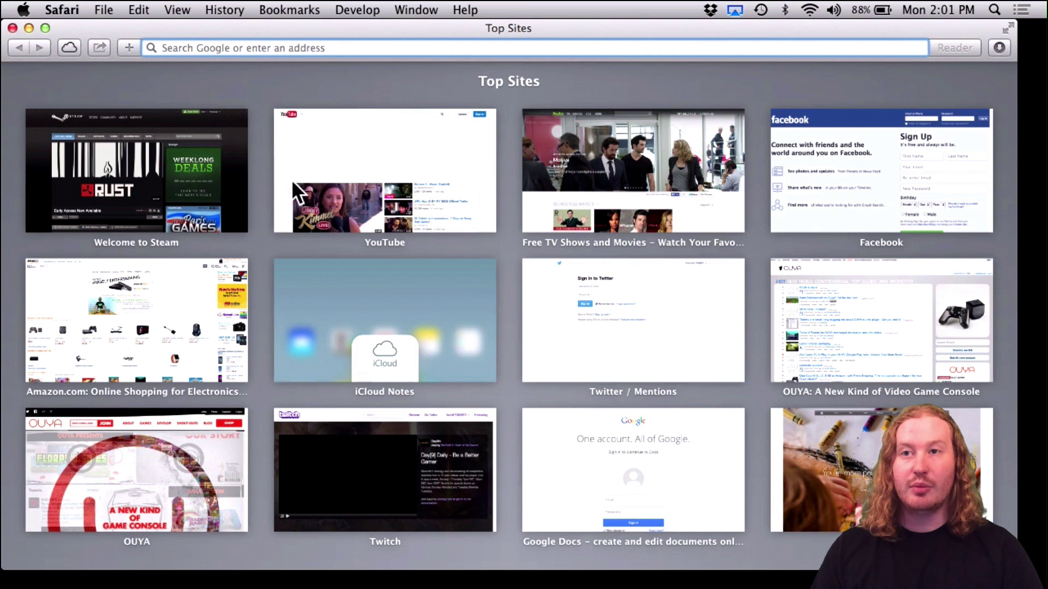
{"action": "left_click", "coordinate": [194, 171]}
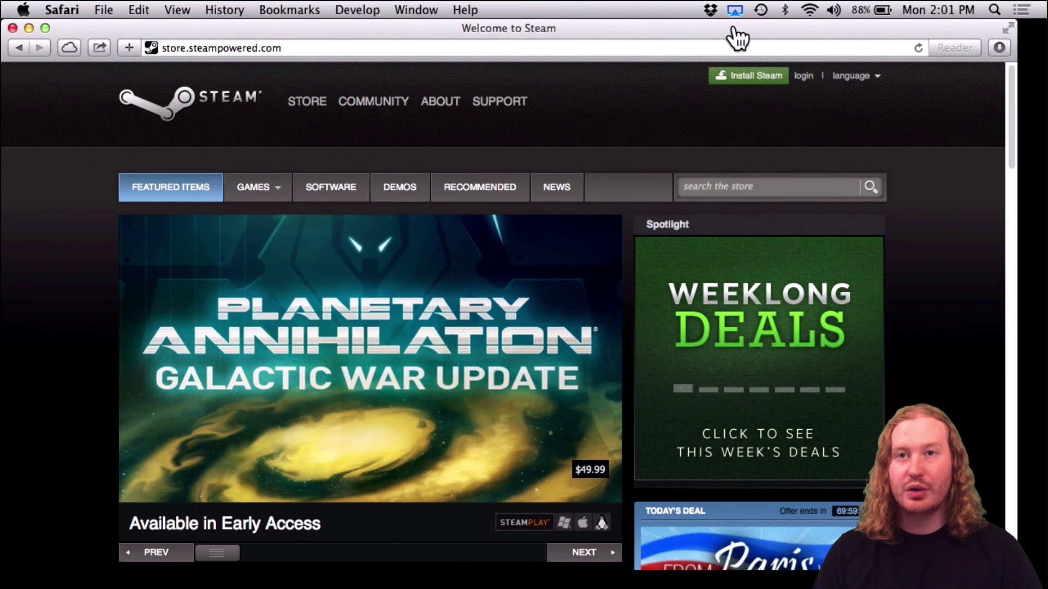
{"action": "left_click", "coordinate": [734, 11]}
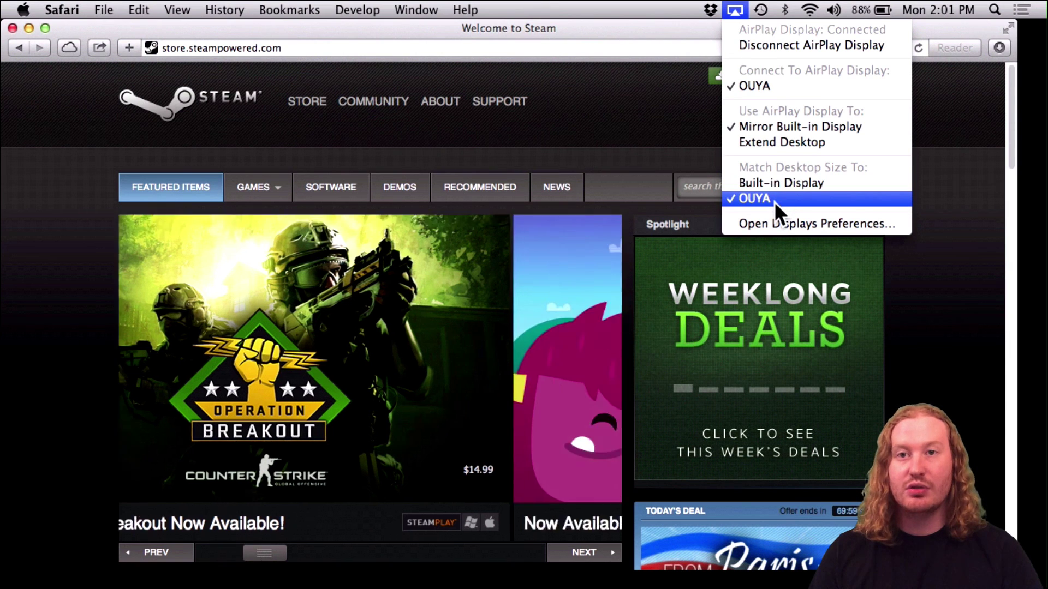
Step: Dismiss the AirPlay menu and scroll up and down the Steam store page
{"action": "left_click", "coordinate": [542, 14]}
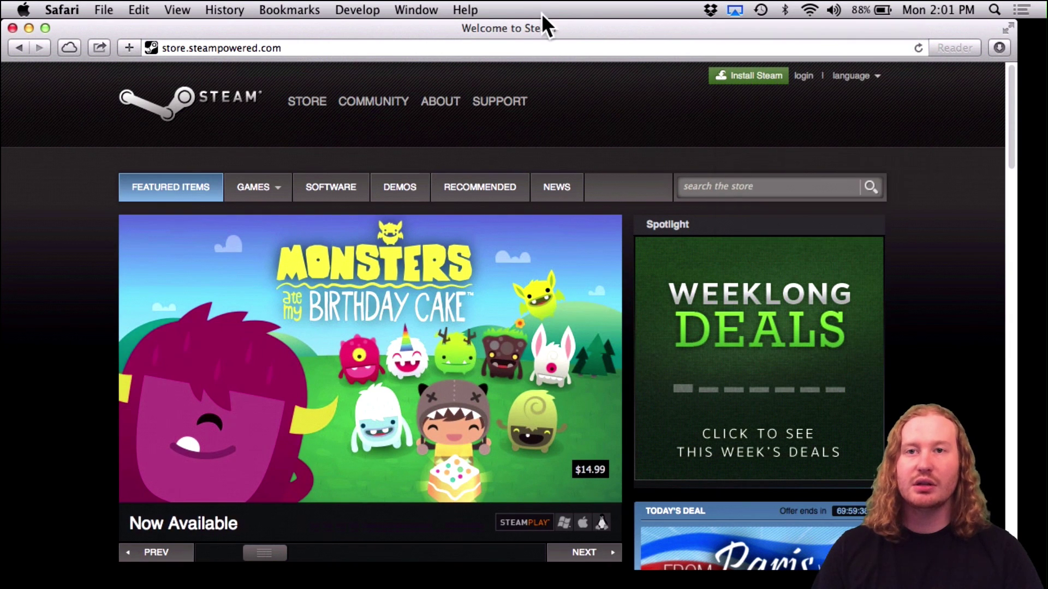
{"action": "scroll", "coordinate": [506, 213], "scroll_direction": "down", "scroll_amount": 10}
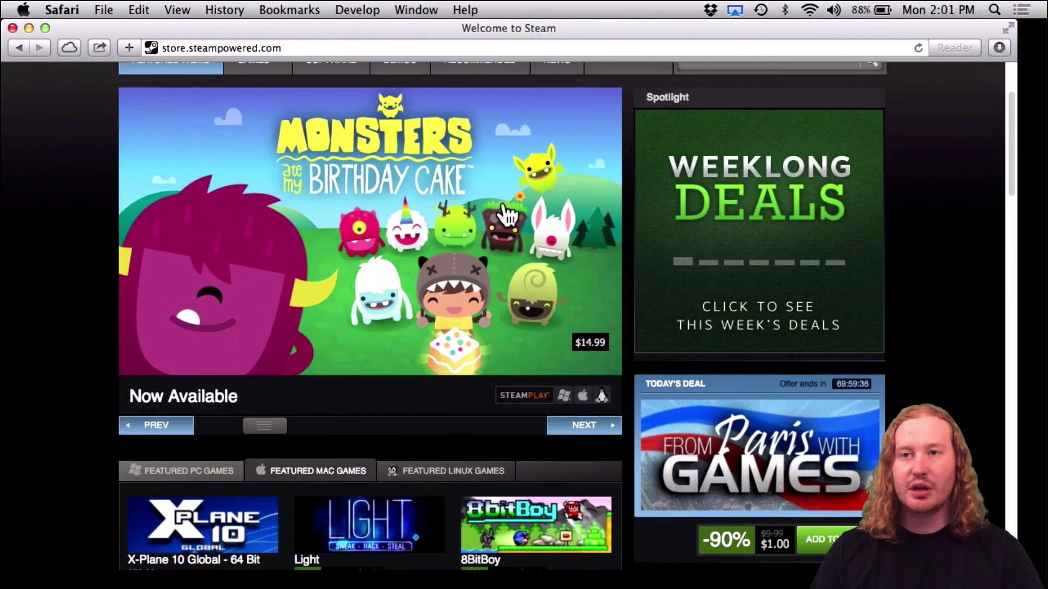
{"action": "scroll", "coordinate": [507, 213], "scroll_direction": "down", "scroll_amount": 10}
{"action": "scroll", "coordinate": [502, 216], "scroll_direction": "up", "scroll_amount": 15}
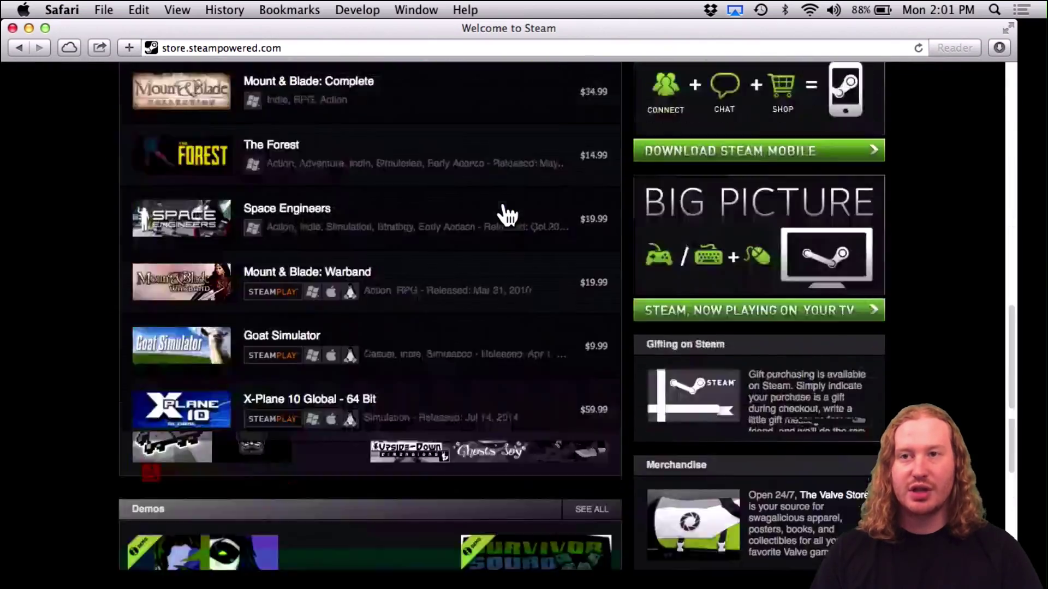
{"action": "scroll", "coordinate": [507, 214], "scroll_direction": "up", "scroll_amount": 10}
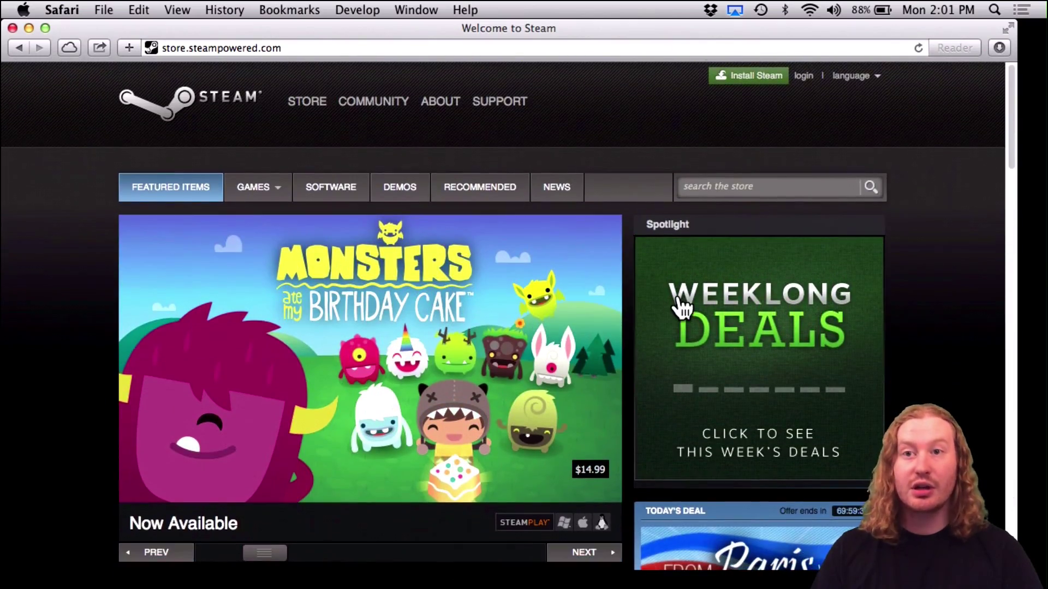
{"action": "scroll", "coordinate": [680, 303], "scroll_direction": "down", "scroll_amount": 10}
{"action": "scroll", "coordinate": [680, 306], "scroll_direction": "down", "scroll_amount": 10}
{"action": "scroll", "coordinate": [680, 305], "scroll_direction": "up", "scroll_amount": 15}
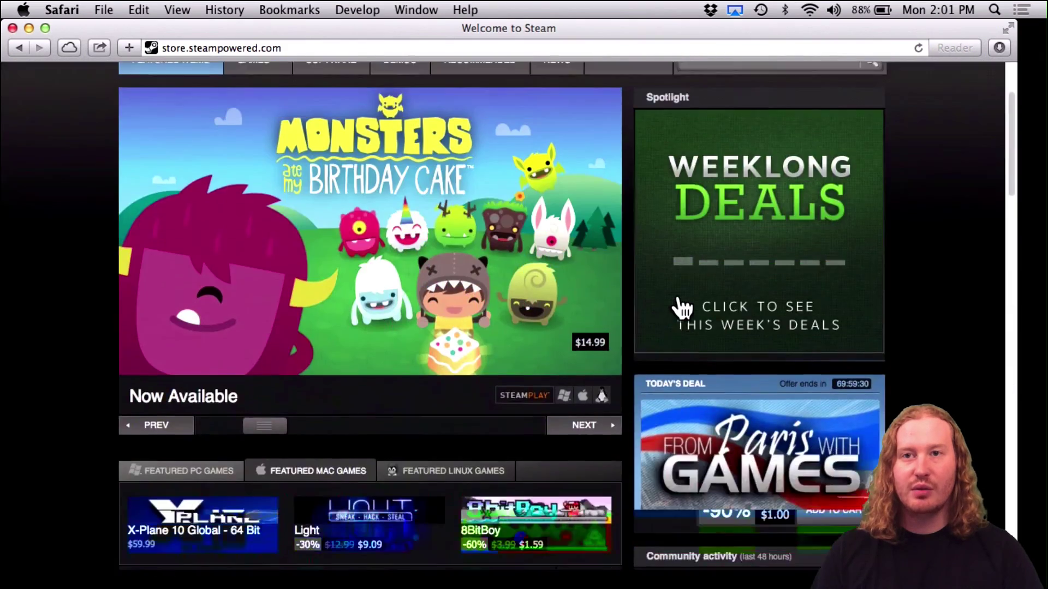